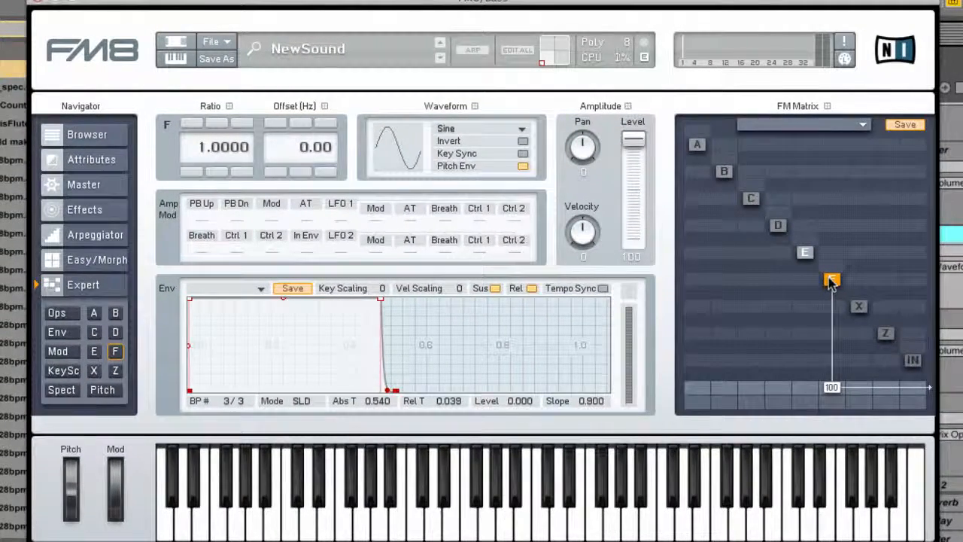
# Preview operator F's Parabol waveform and examine the full list of available waveforms, leaving Sine selected.
pyautogui.click(401, 156)
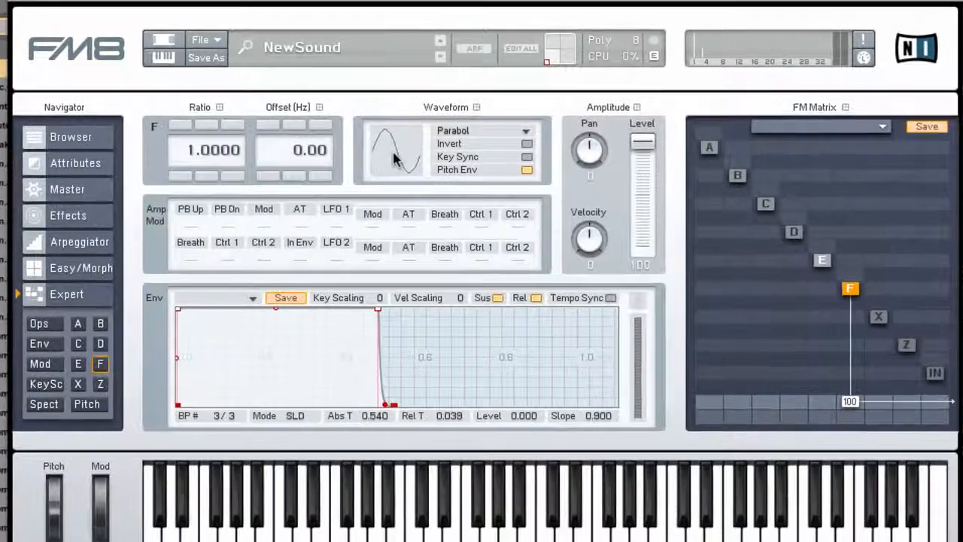
pyautogui.moveTo(392, 151); pyautogui.dragTo(374, 246)
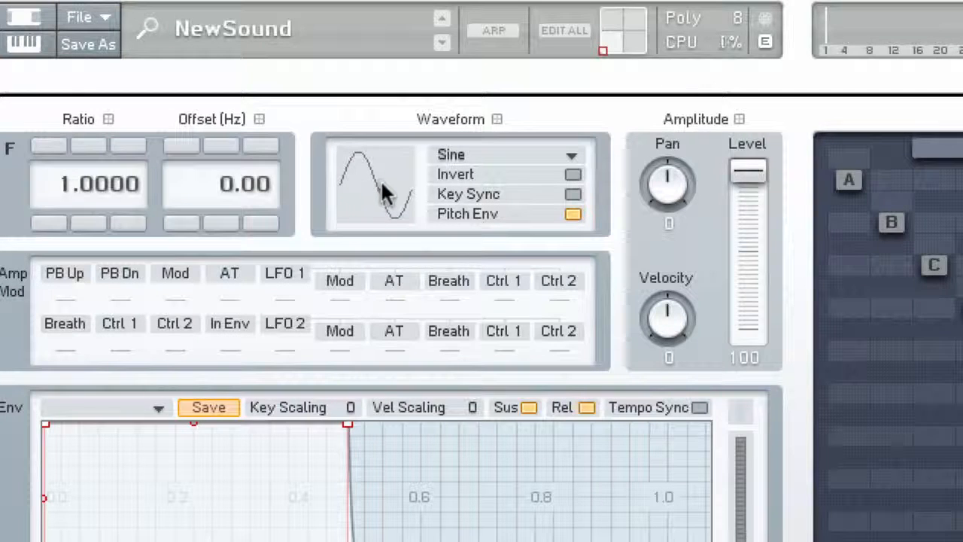
pyautogui.moveTo(381, 179); pyautogui.dragTo(383, 527)
pyautogui.click(458, 152)
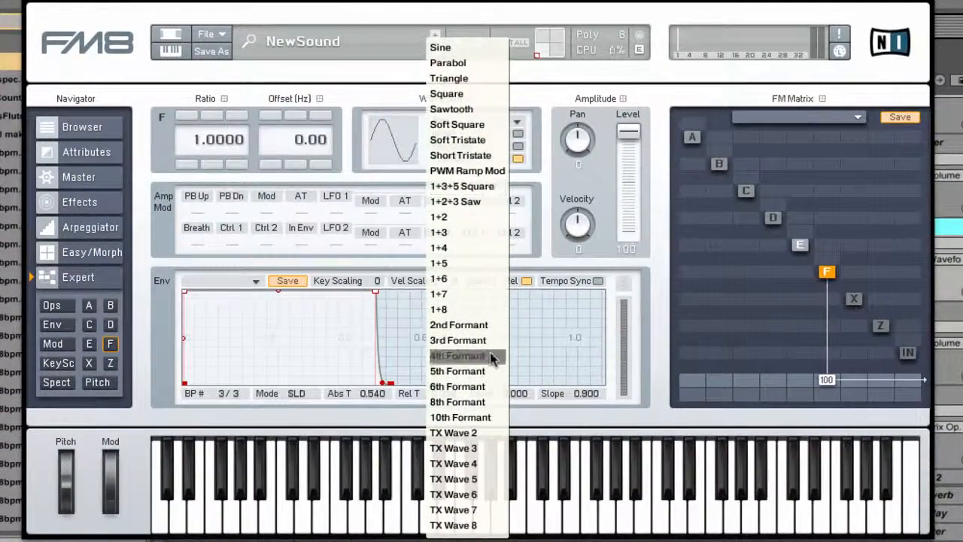
pyautogui.click(394, 94)
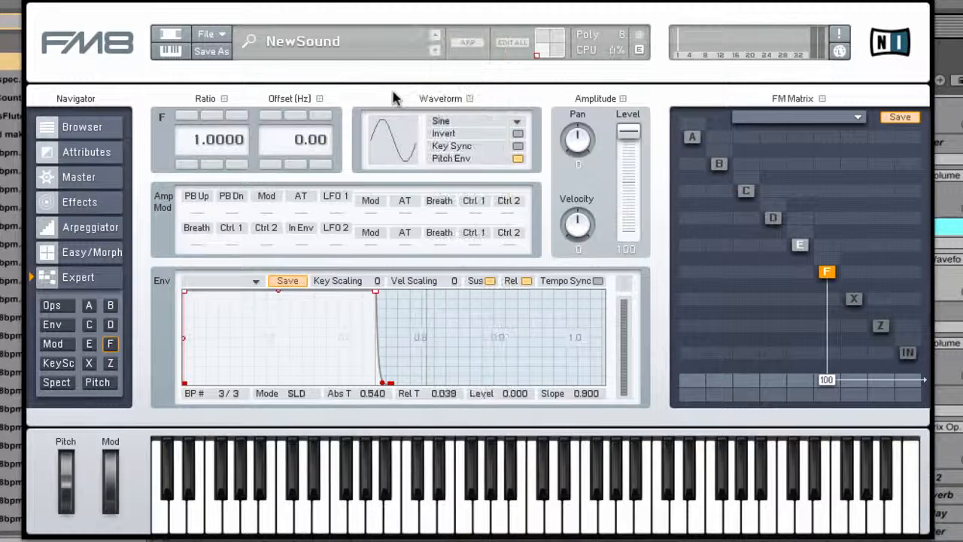
pyautogui.moveTo(397, 138); pyautogui.dragTo(399, 218)
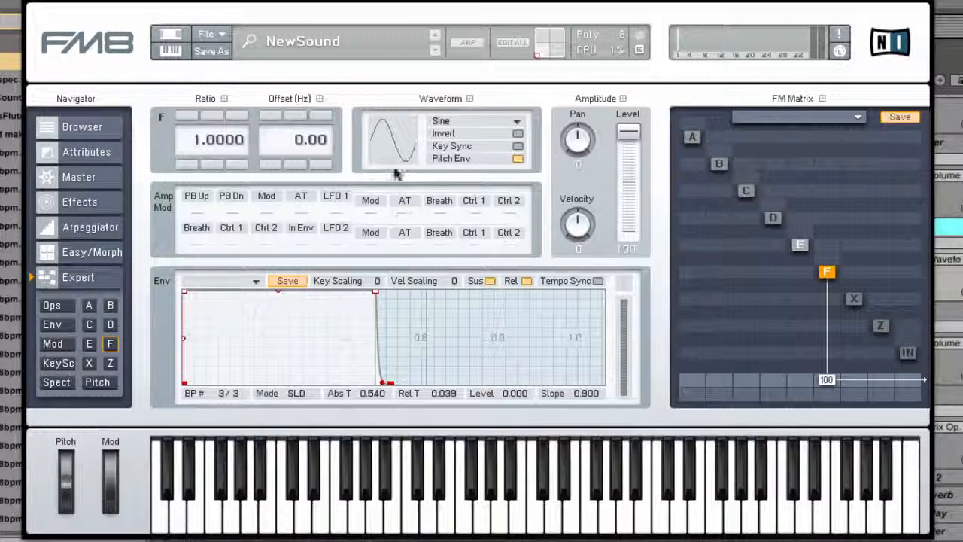
pyautogui.moveTo(397, 173); pyautogui.dragTo(405, 151)
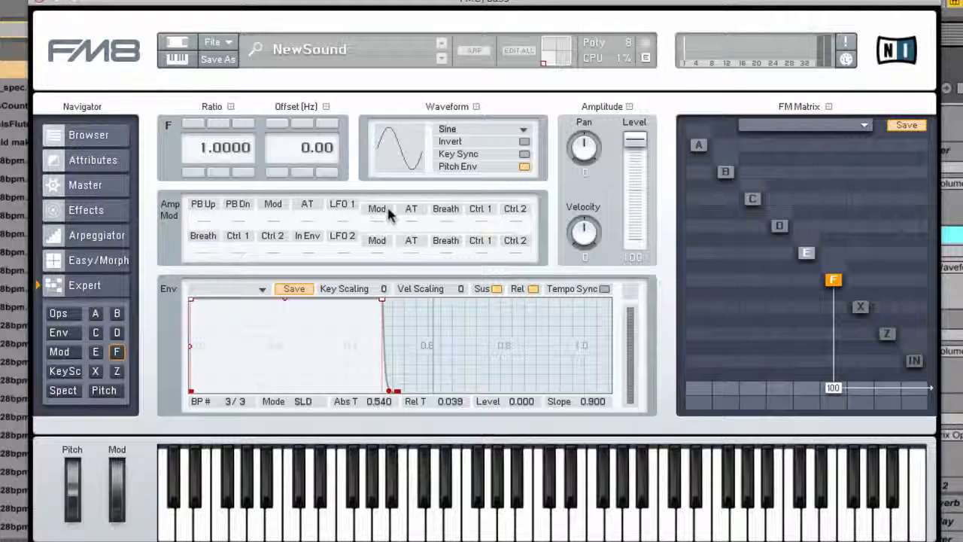
# Compare the Parabol and Sine waveforms on operator F by alternating between them, finishing on Sine.
pyautogui.click(410, 150)
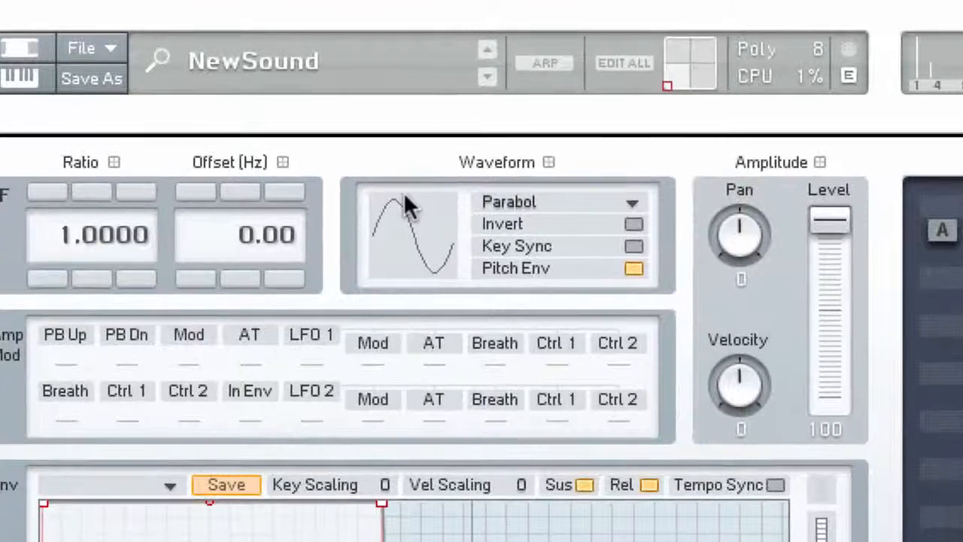
pyautogui.click(434, 223)
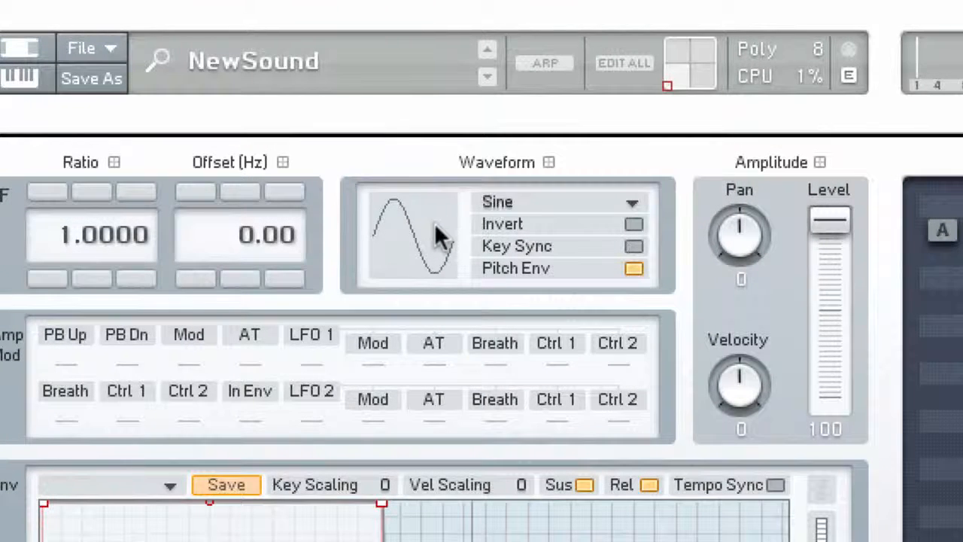
pyautogui.click(437, 223)
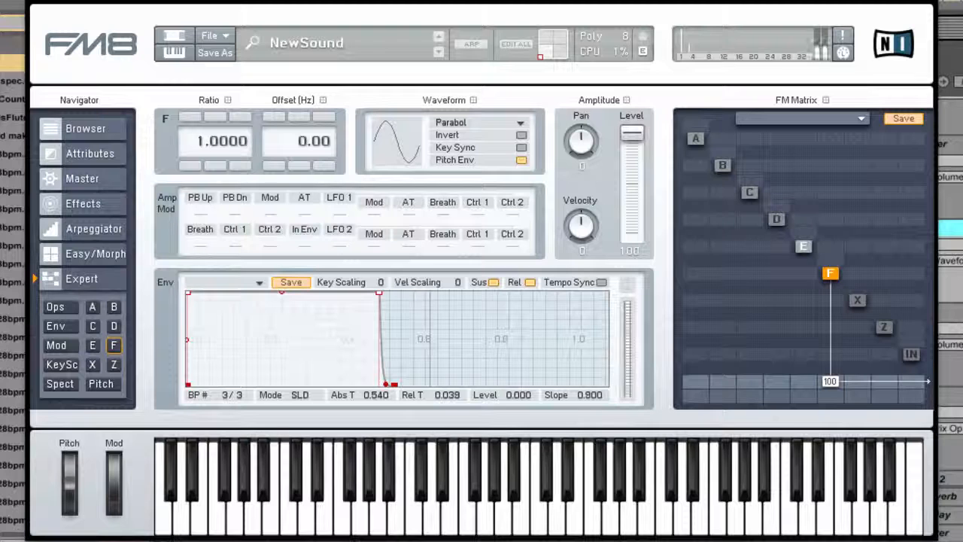
pyautogui.moveTo(386, 136); pyautogui.dragTo(399, 207)
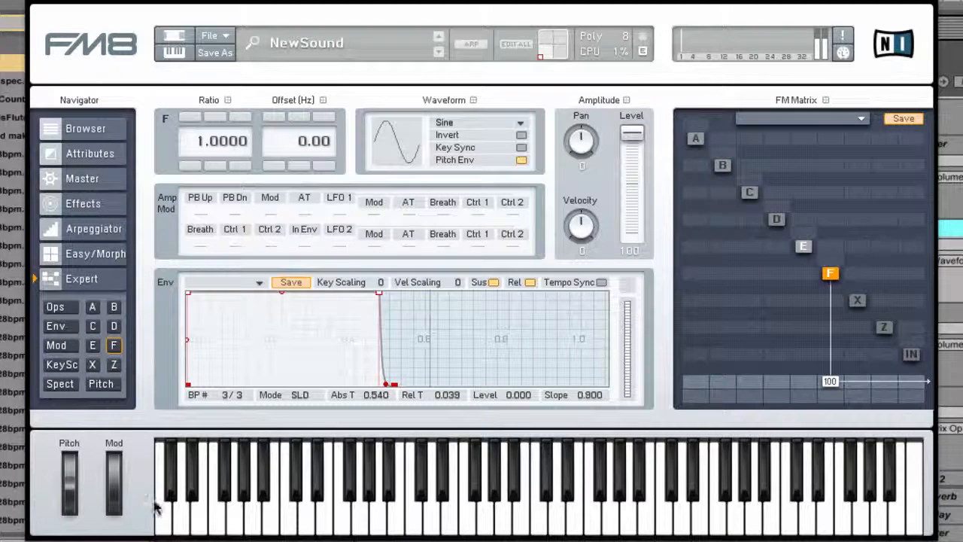
# Step operator F's waveform through Parabol to Triangle and display its spectrum and waveform shape.
pyautogui.moveTo(397, 150); pyautogui.dragTo(392, 138)
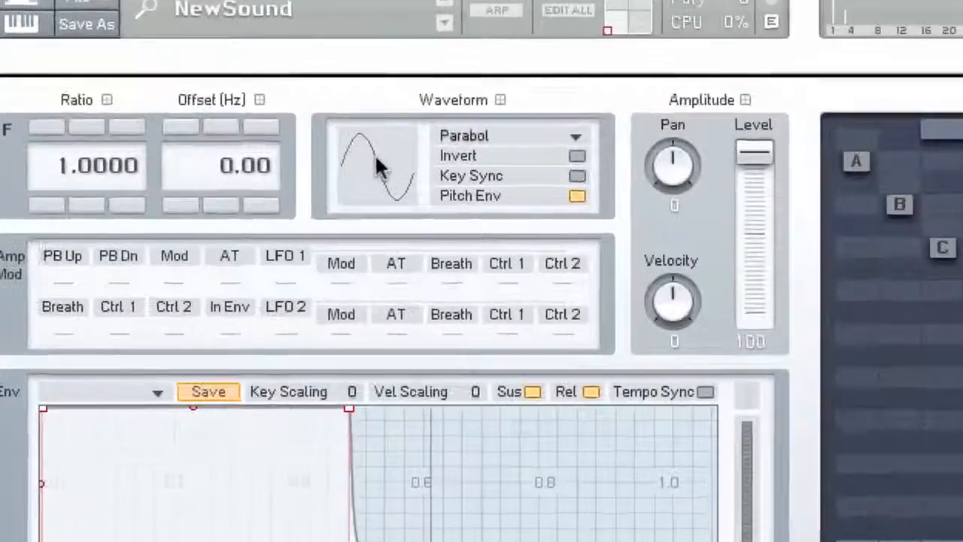
pyautogui.moveTo(394, 134); pyautogui.dragTo(397, 129)
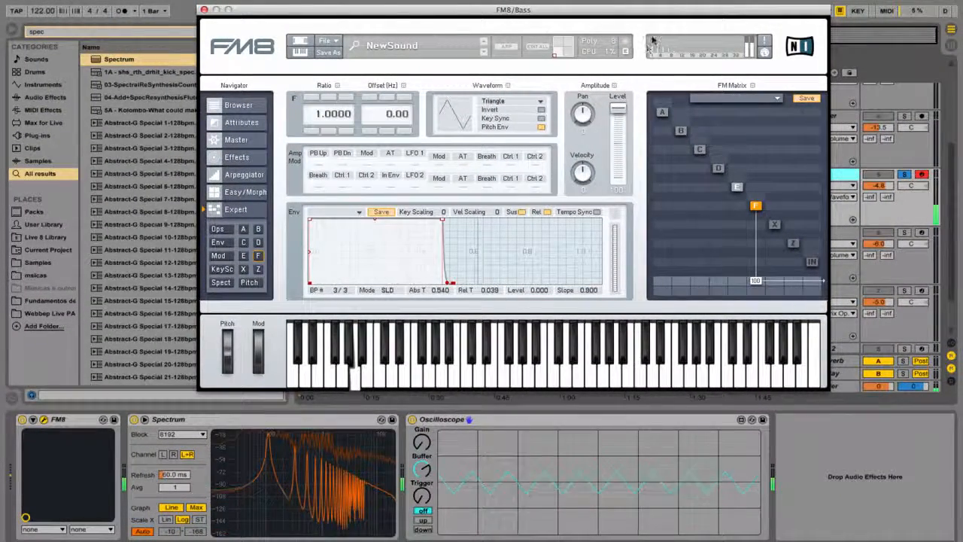
pyautogui.click(219, 282)
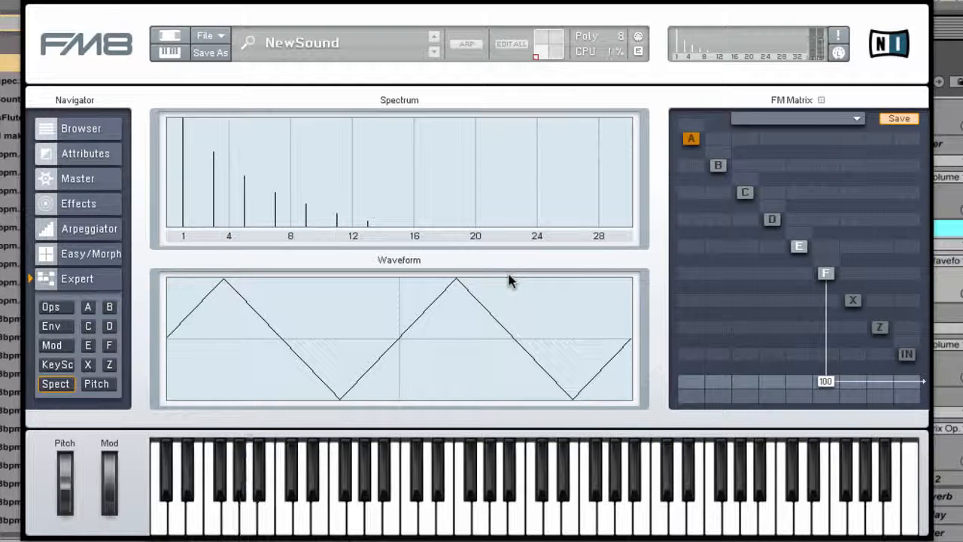
# Set operator F's waveform to Square in the operator overview and display its spectrum.
pyautogui.click(73, 306)
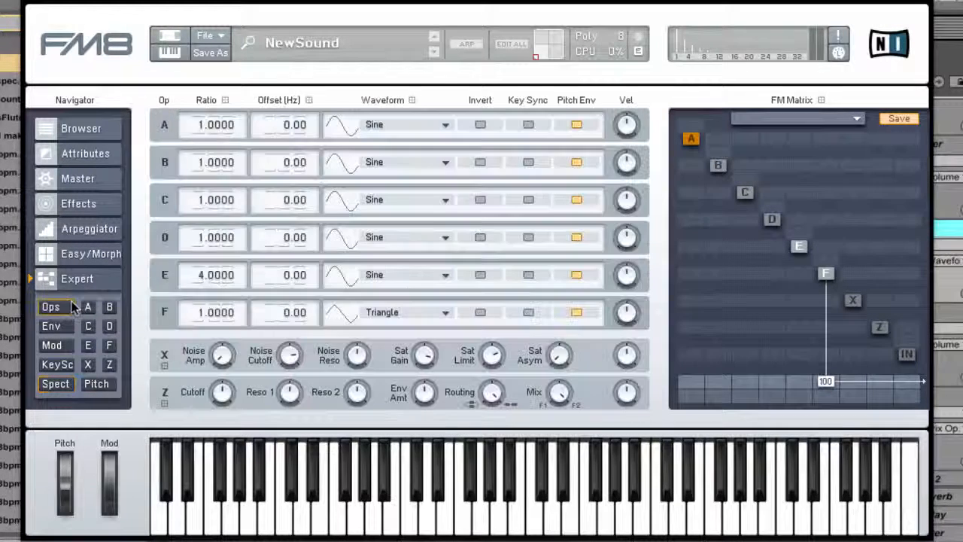
pyautogui.click(342, 314)
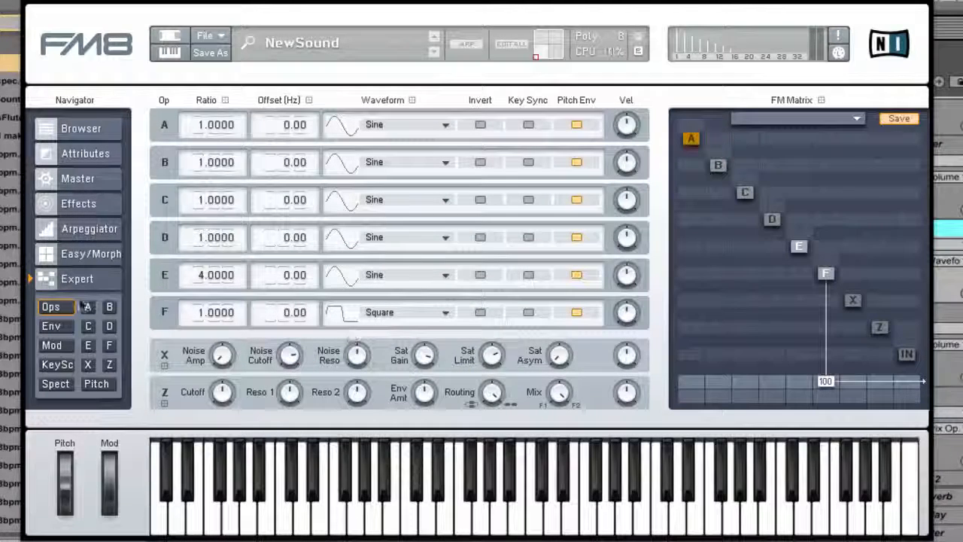
pyautogui.click(55, 383)
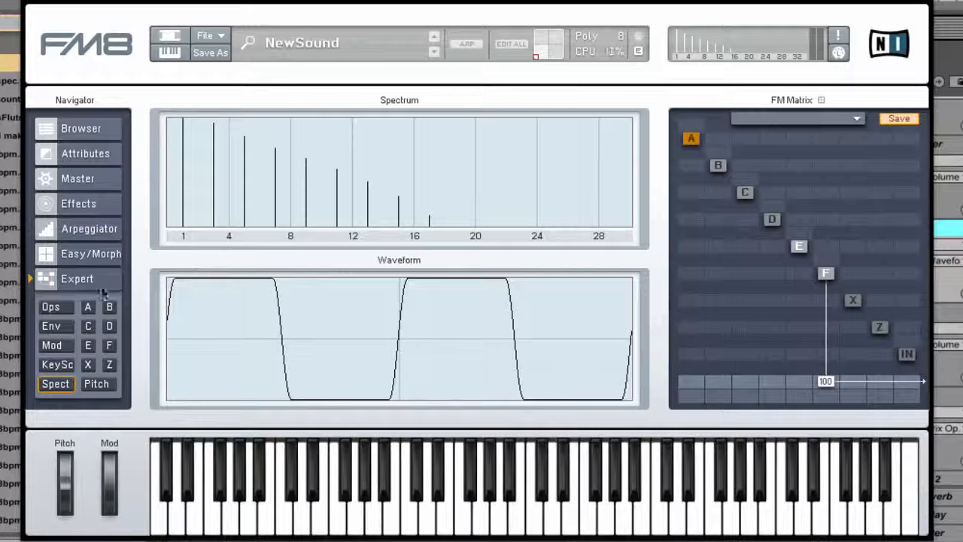
# Change operator F's waveform to Sawtooth in the operator overview and display its spectrum.
pyautogui.click(51, 307)
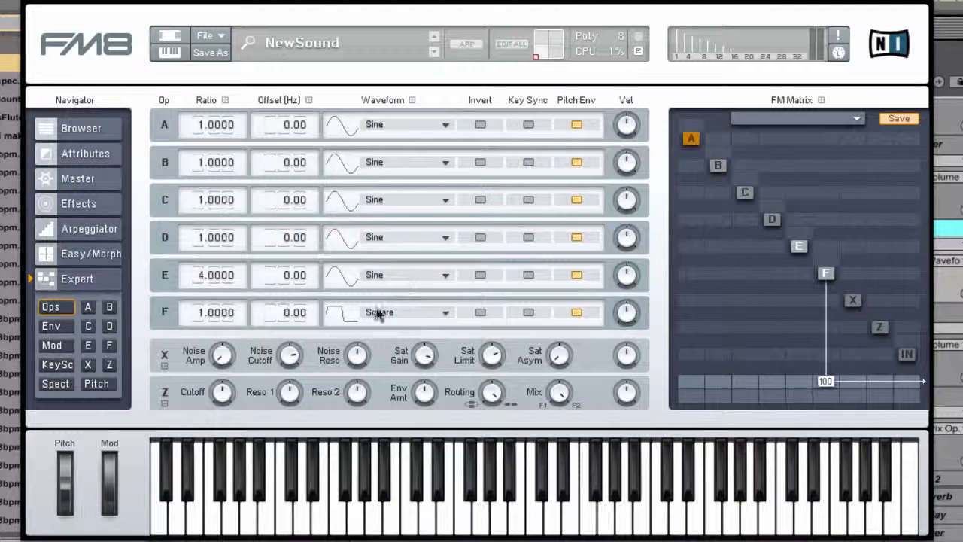
pyautogui.click(340, 314)
pyautogui.moveTo(342, 308); pyautogui.dragTo(343, 309)
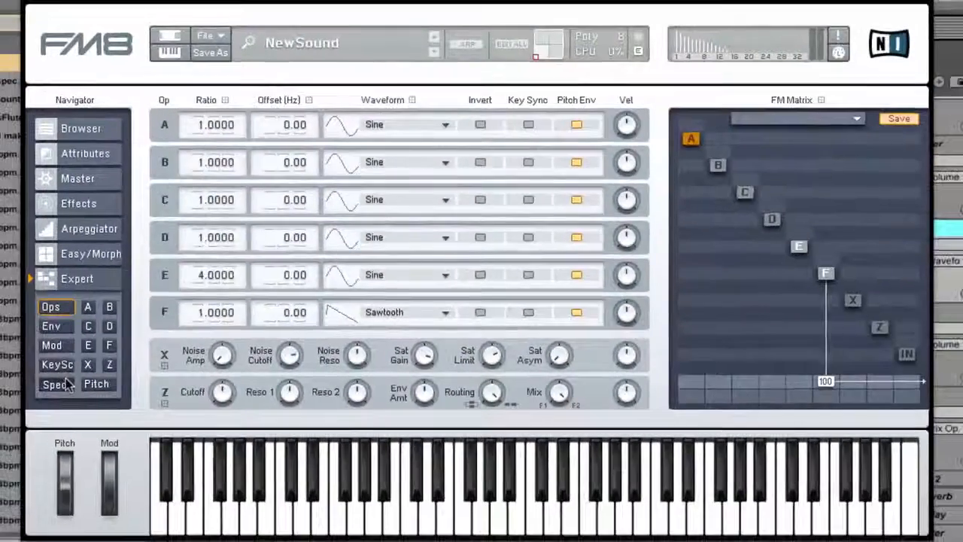
pyautogui.click(65, 384)
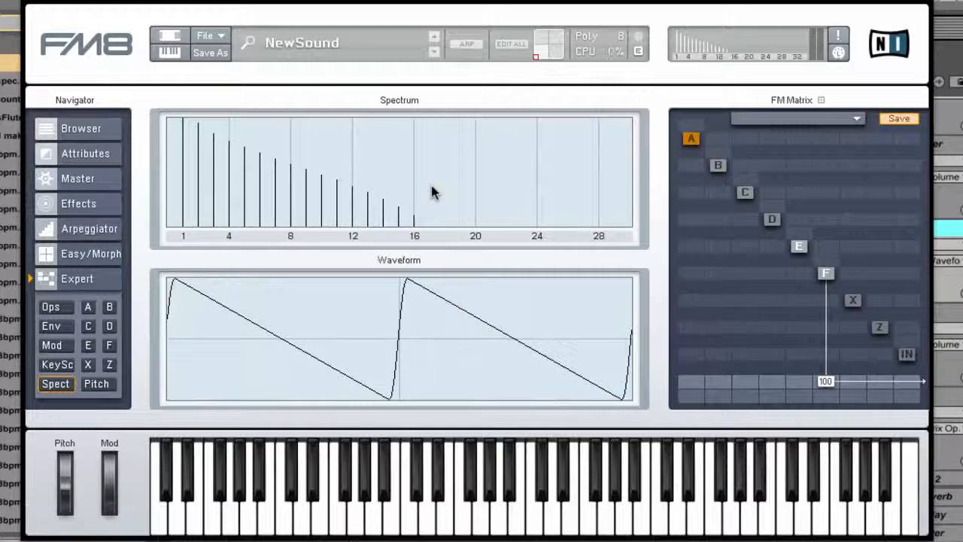
# Reshape operator F's envelope by lowering breakpoint 2 to level 0.000, and finish with it at level 1.000 and time 0.465.
pyautogui.click(799, 248)
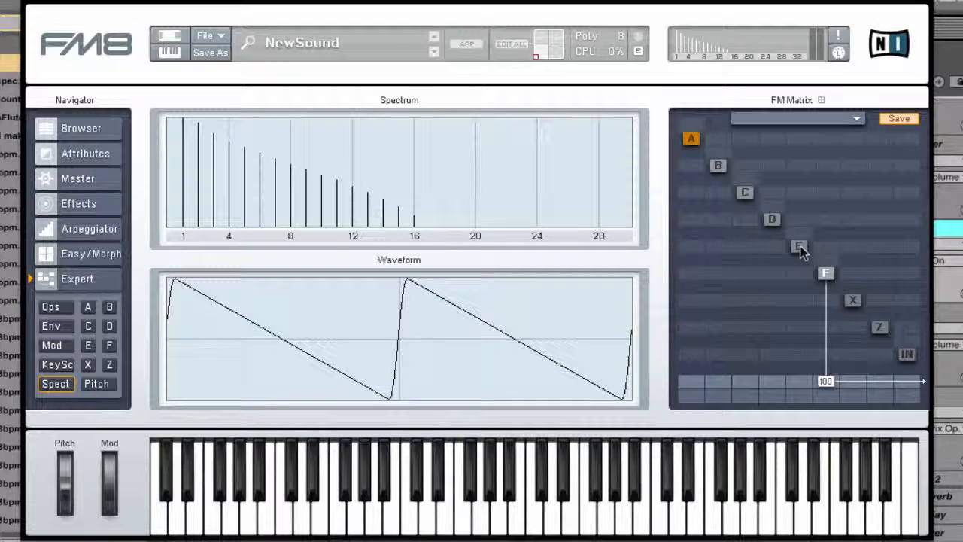
pyautogui.click(823, 280)
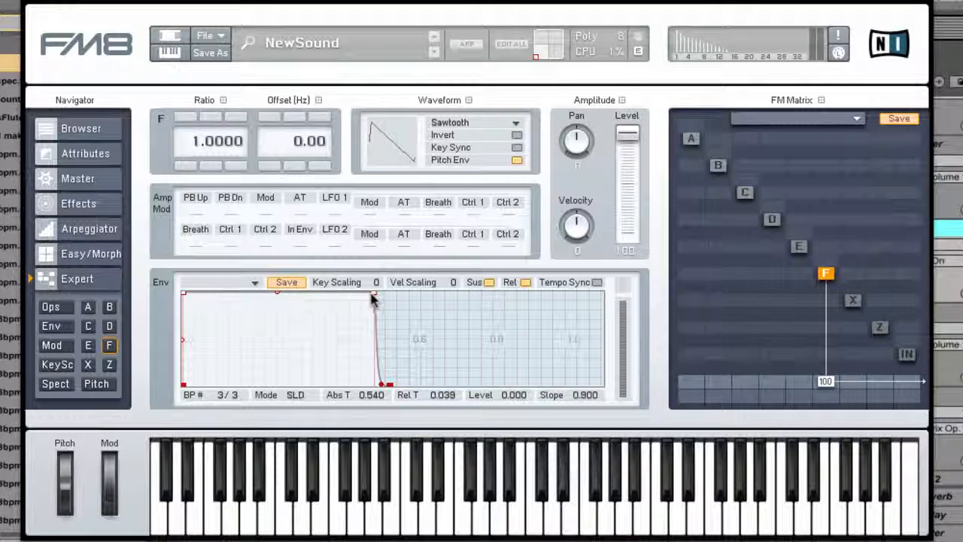
pyautogui.moveTo(377, 295); pyautogui.dragTo(321, 385)
pyautogui.moveTo(319, 463); pyautogui.dragTo(306, 460)
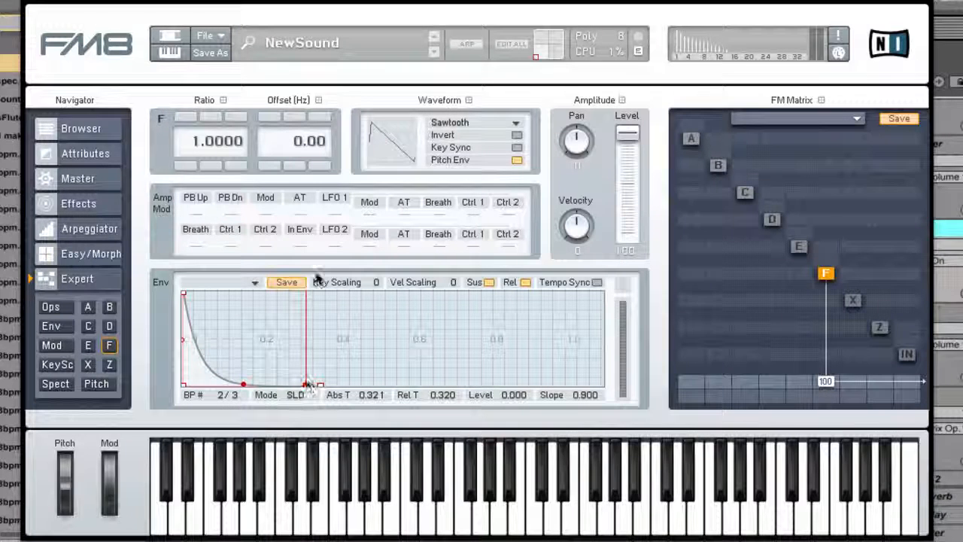
pyautogui.moveTo(306, 386); pyautogui.dragTo(361, 281)
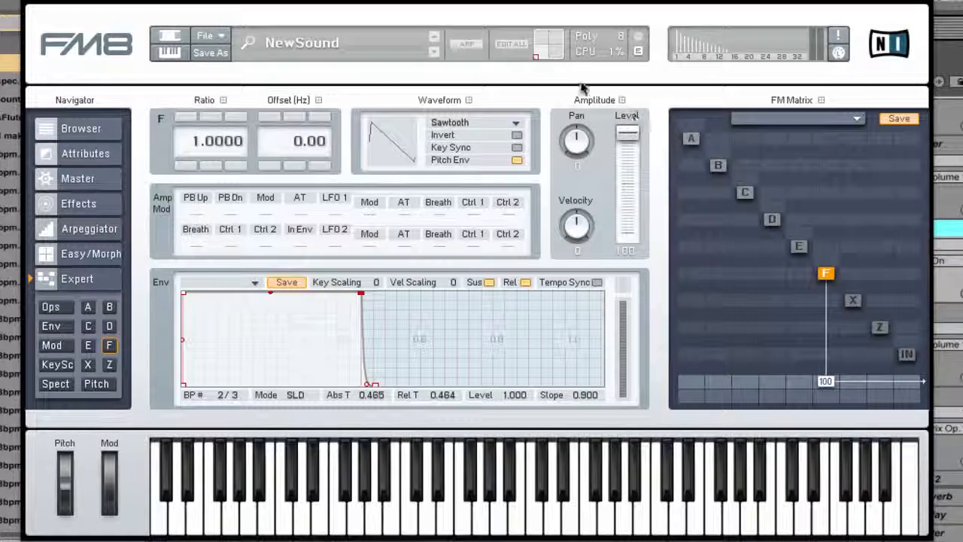
# Compare the Soft Square, Square, Sine and Triangle waveforms on operator F, ending with Soft Tristate selected.
pyautogui.click(404, 143)
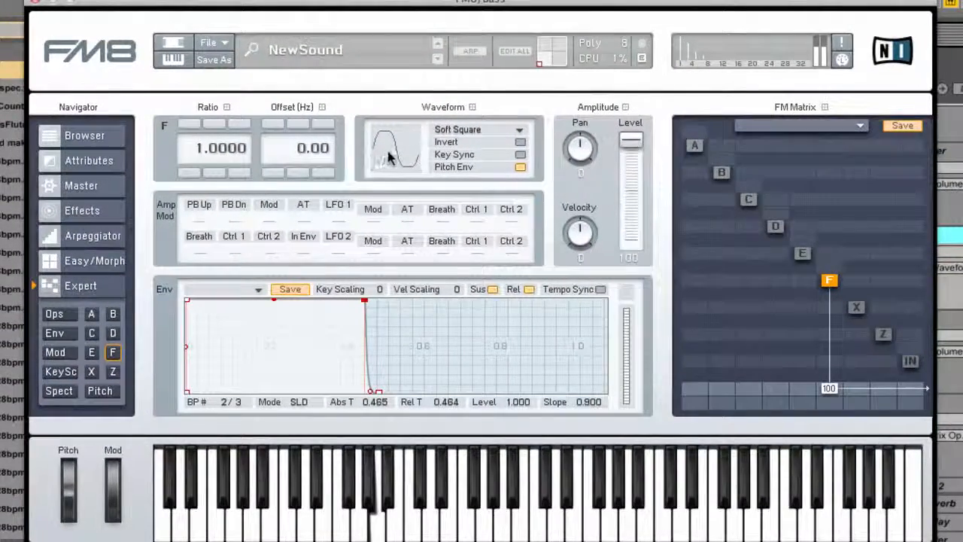
pyautogui.moveTo(388, 153); pyautogui.dragTo(393, 158)
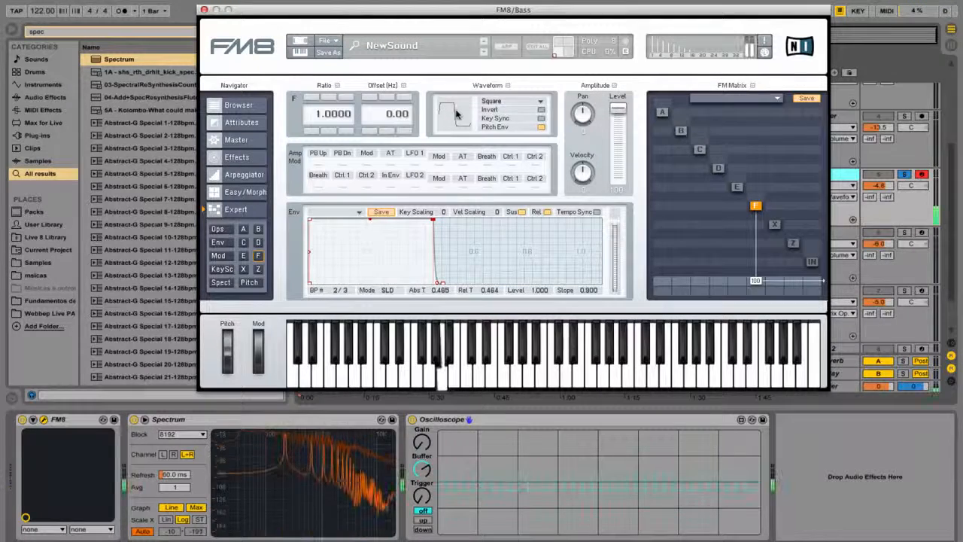
pyautogui.moveTo(455, 113); pyautogui.dragTo(456, 108)
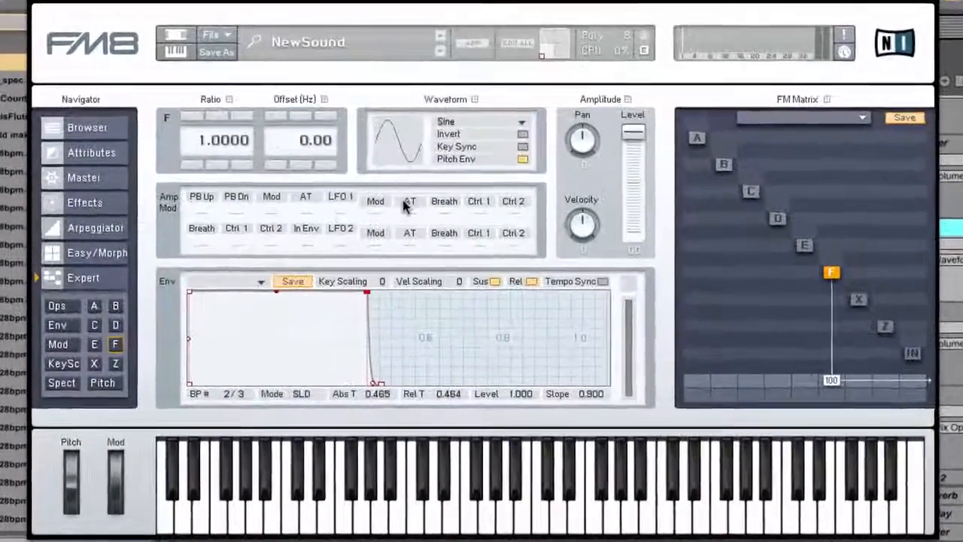
pyautogui.moveTo(396, 152); pyautogui.dragTo(398, 144)
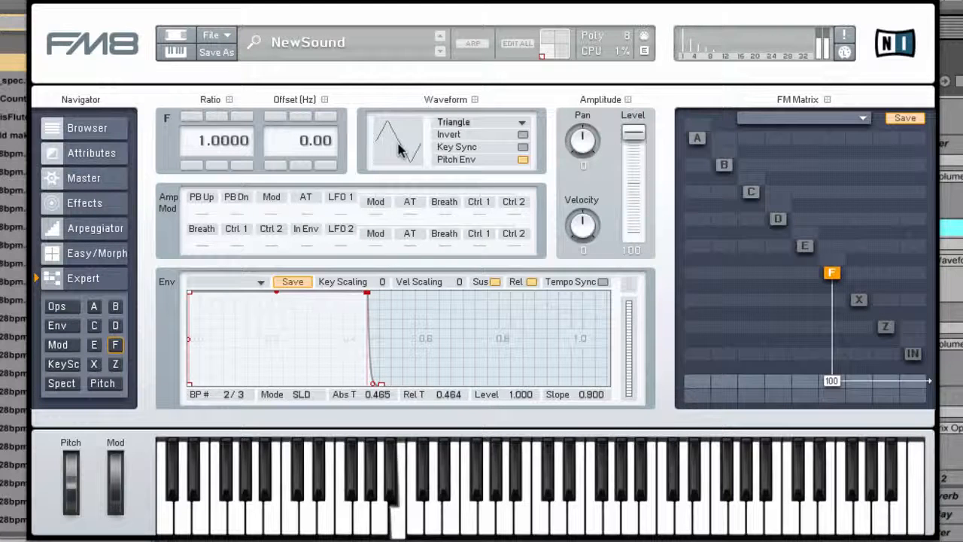
pyautogui.moveTo(398, 149); pyautogui.dragTo(402, 120)
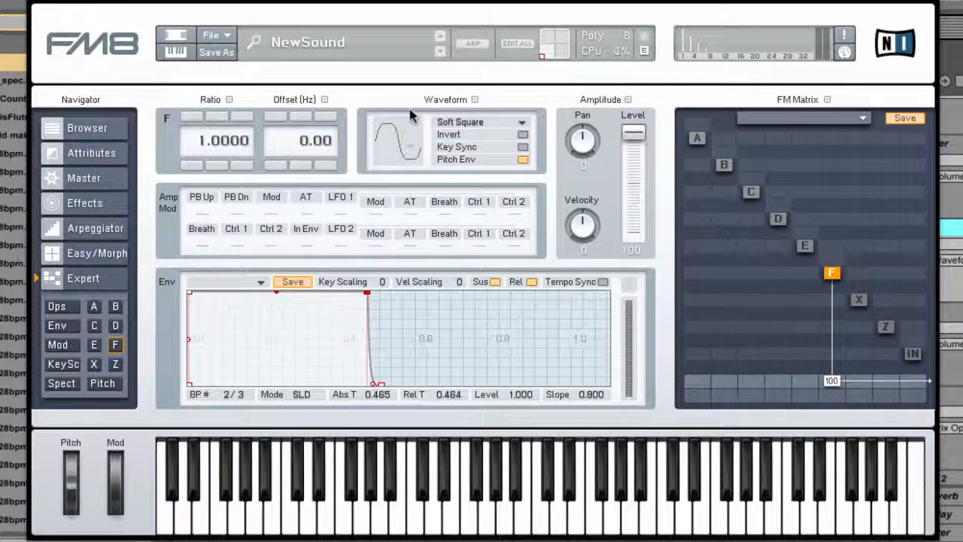
pyautogui.moveTo(403, 150); pyautogui.dragTo(398, 156)
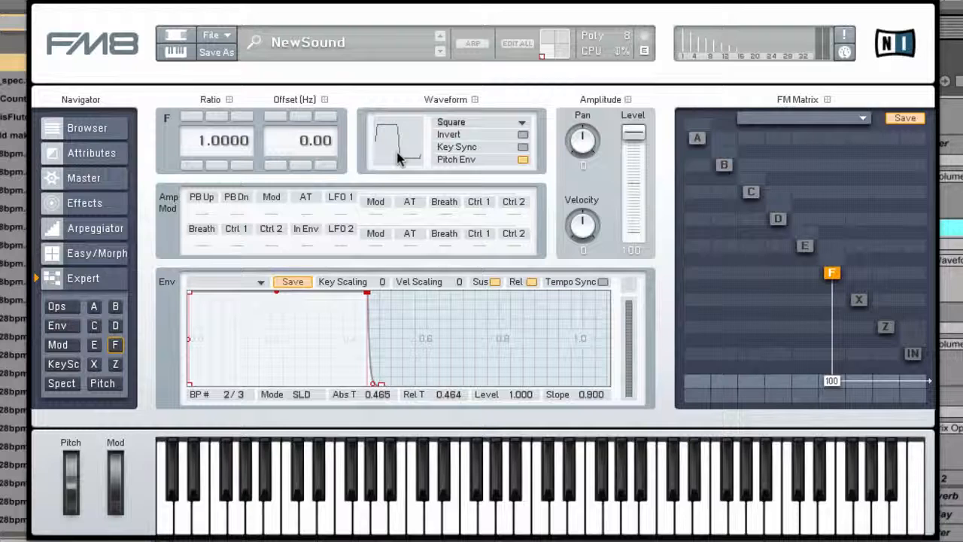
pyautogui.moveTo(399, 156); pyautogui.dragTo(399, 134)
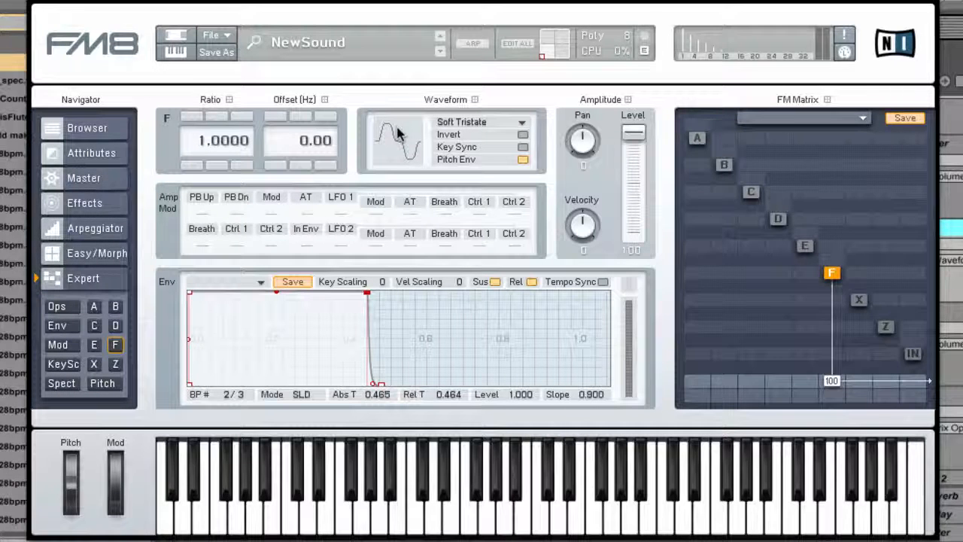
pyautogui.moveTo(399, 133); pyautogui.dragTo(397, 151)
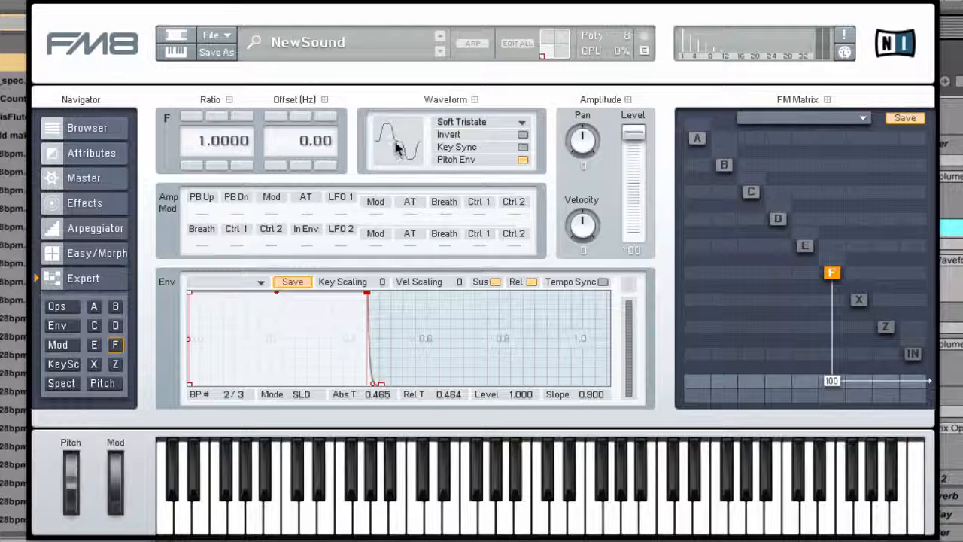
# Set operator F's waveform to Short Tristate and display its spectrum.
pyautogui.click(395, 143)
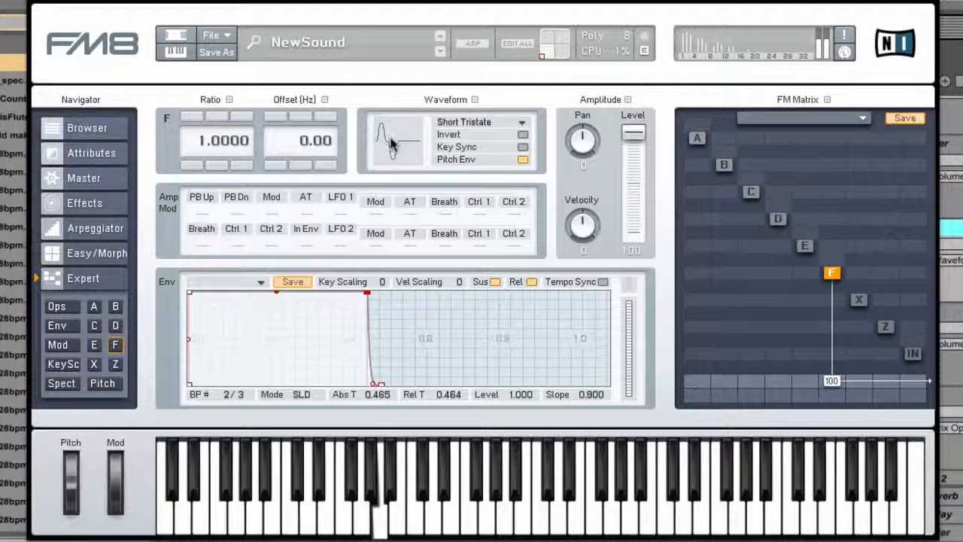
pyautogui.moveTo(391, 140); pyautogui.dragTo(392, 140)
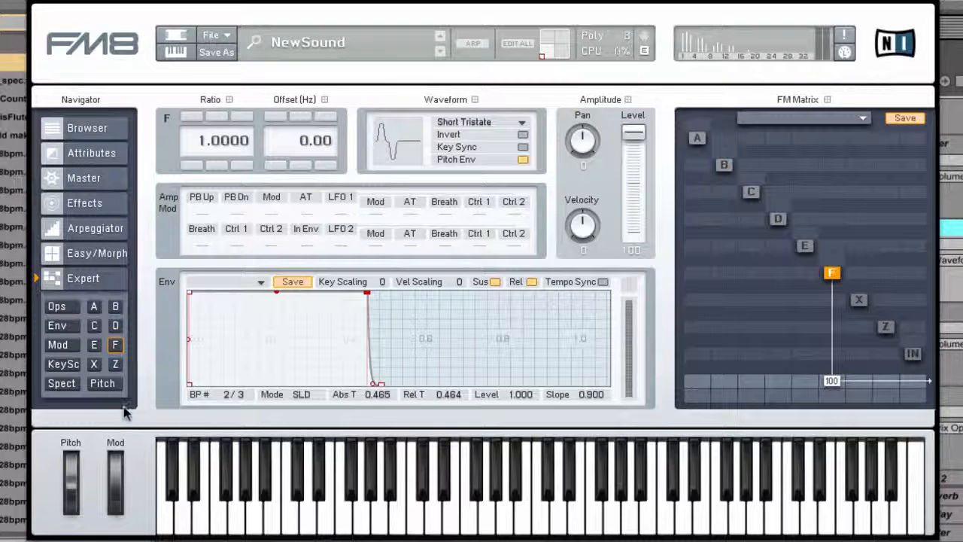
pyautogui.click(57, 307)
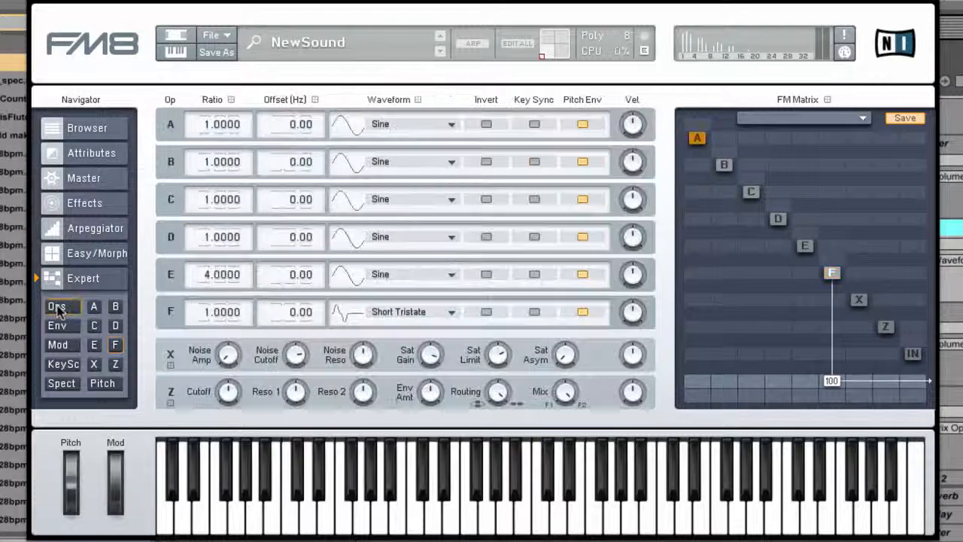
pyautogui.click(61, 383)
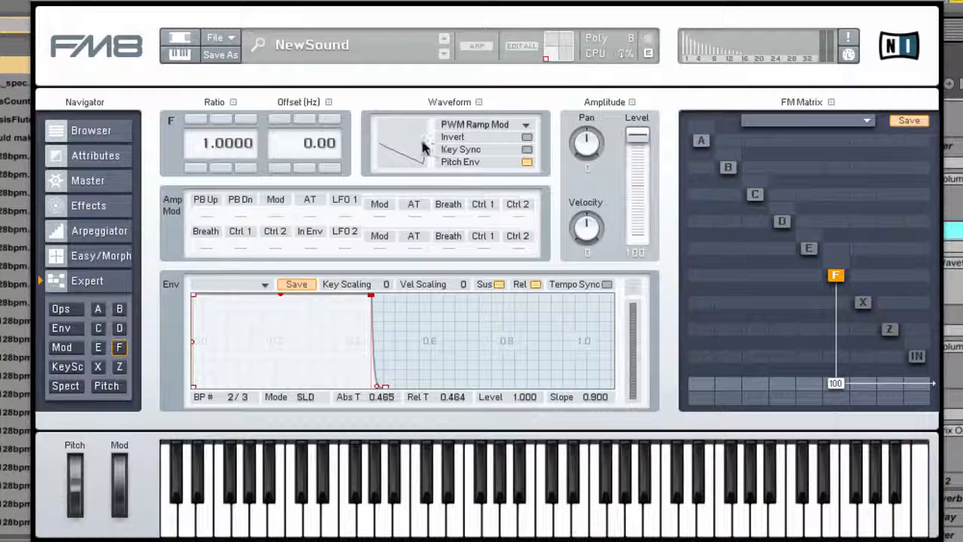
# Set operator F's waveform to PWM Ramp Mod.
pyautogui.moveTo(416, 149); pyautogui.dragTo(413, 148)
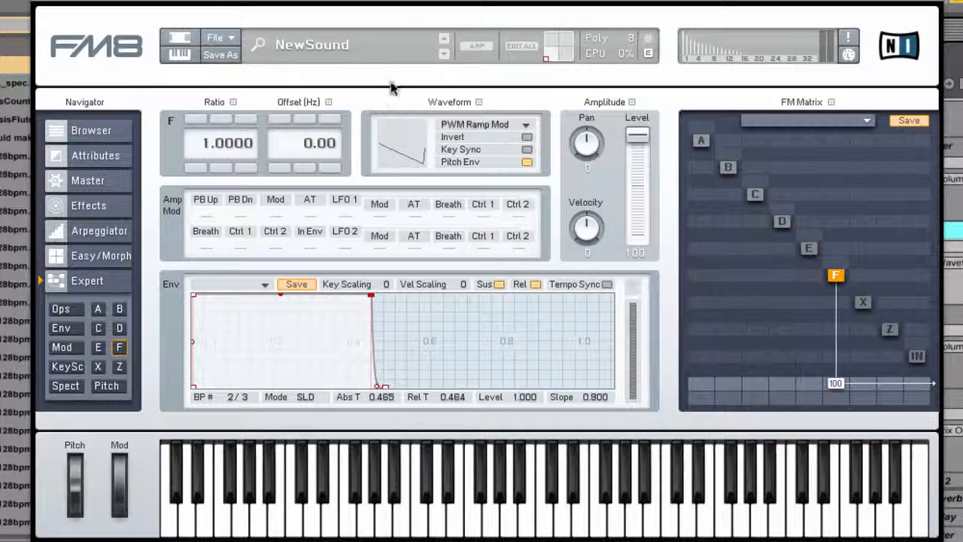
# Step operator F's waveform through 1+3+5 Square and 1+2+3 Saw to 1+2, and display its spectrum.
pyautogui.scroll(-2, 411, 147)
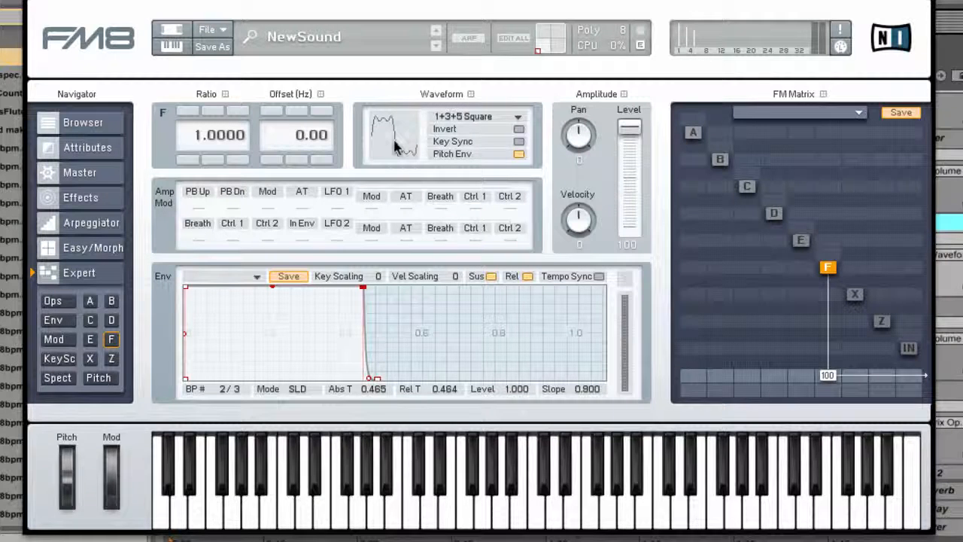
pyautogui.scroll(2, 395, 145)
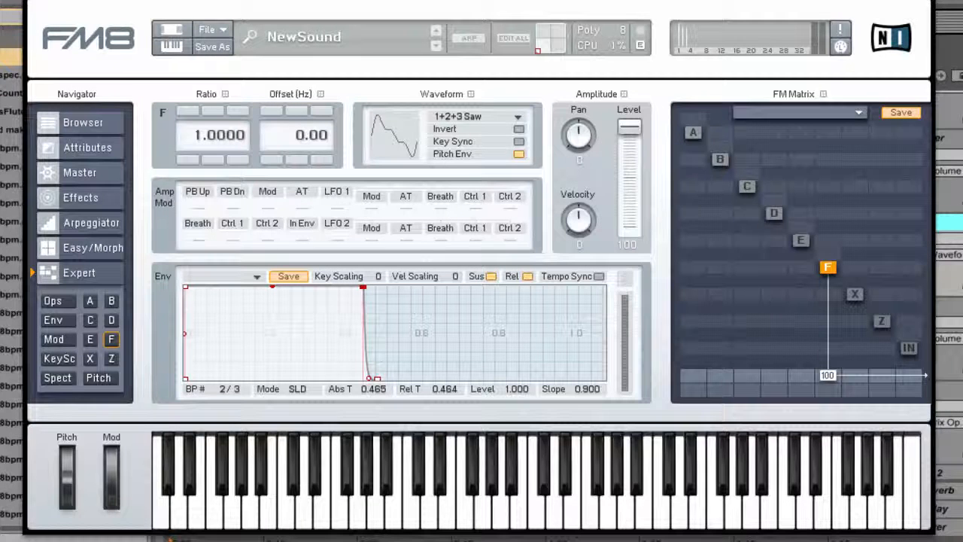
pyautogui.moveTo(401, 146); pyautogui.dragTo(391, 132)
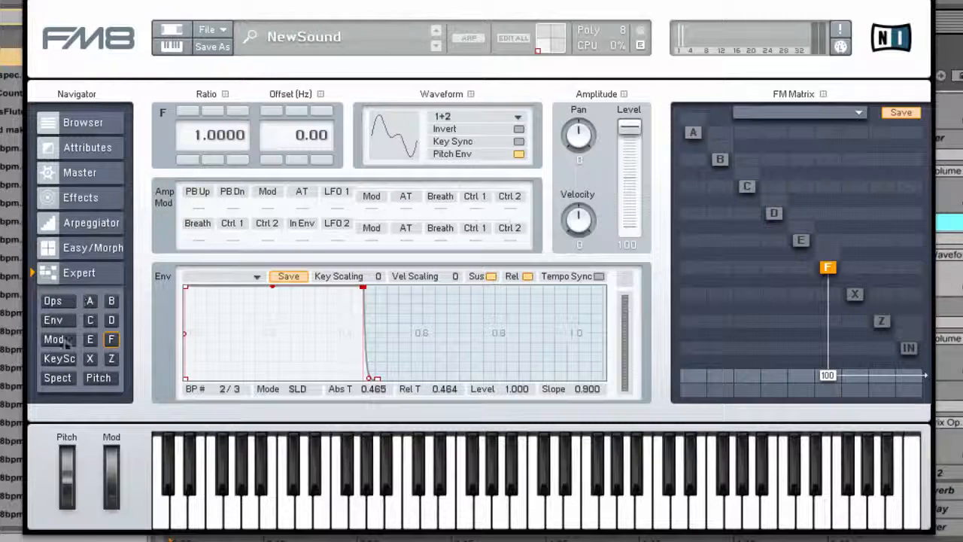
pyautogui.click(57, 377)
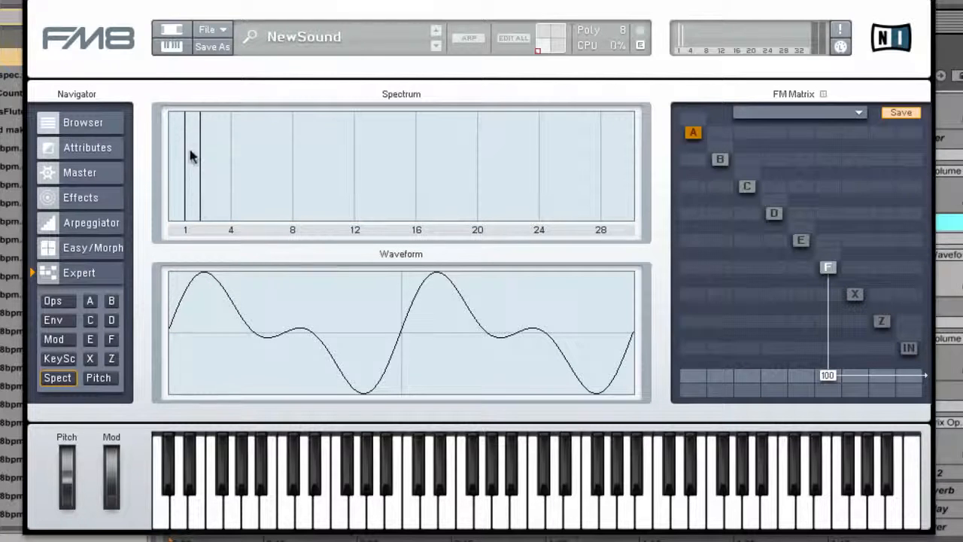
# Return to the overview of all operators and step operator F's waveform through 1+3 and 1+4 to 1+8.
pyautogui.click(53, 301)
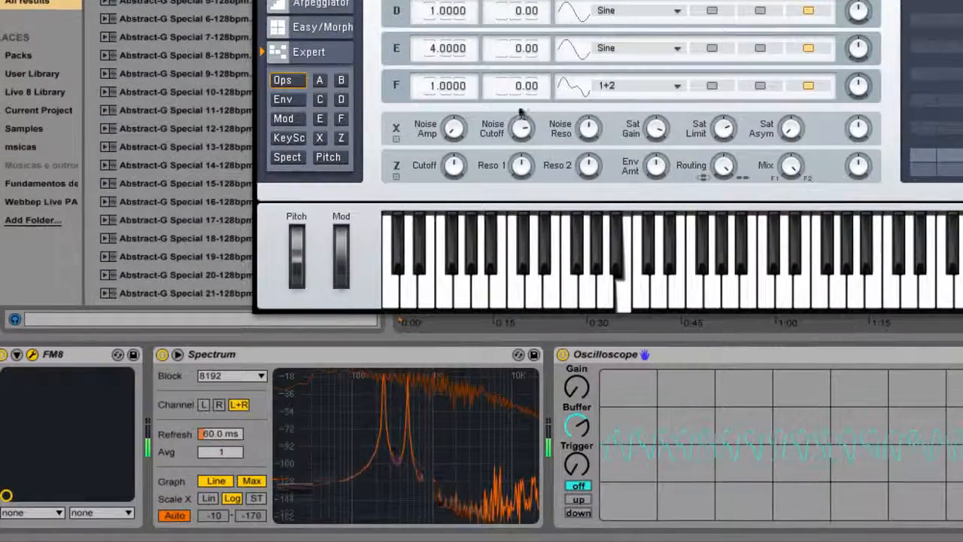
pyautogui.click(573, 85)
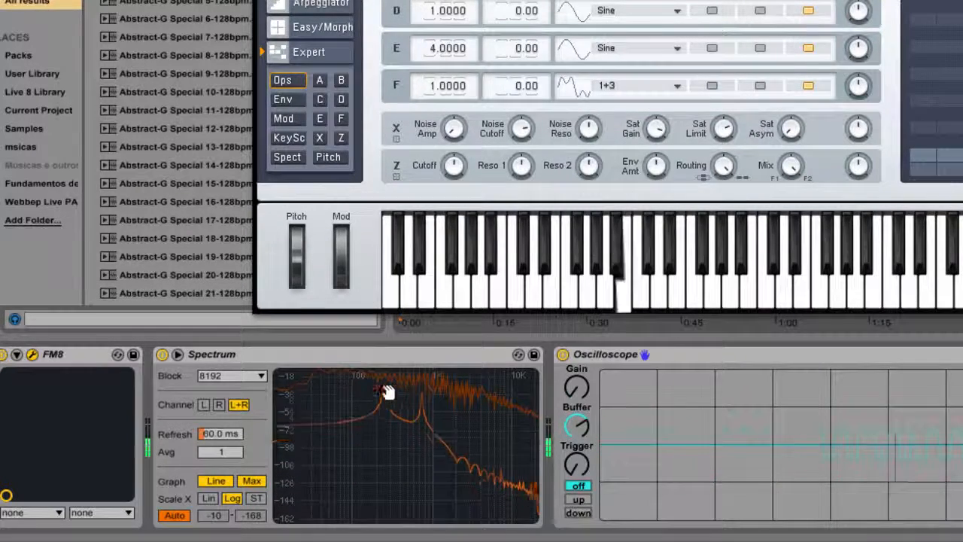
pyautogui.moveTo(570, 86); pyautogui.dragTo(570, 86)
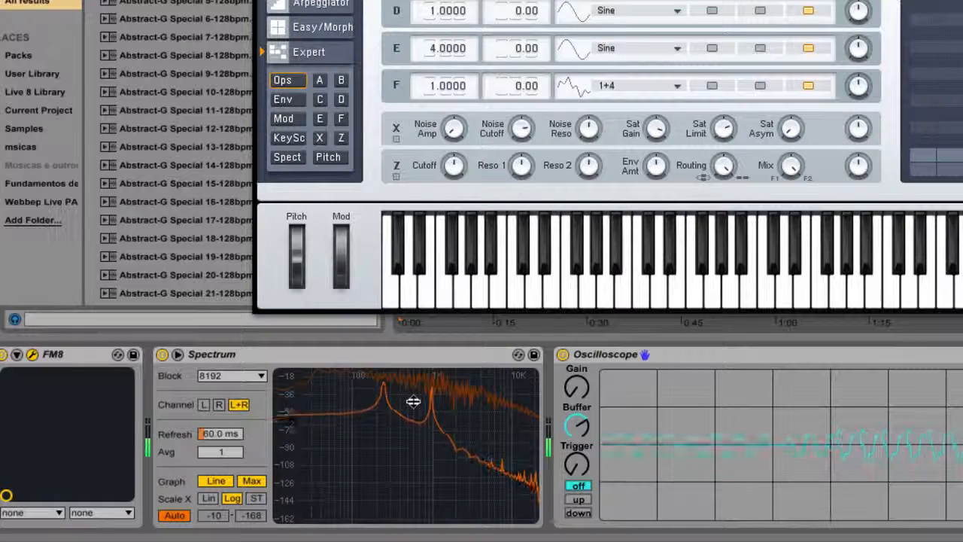
pyautogui.moveTo(576, 86); pyautogui.dragTo(575, 84)
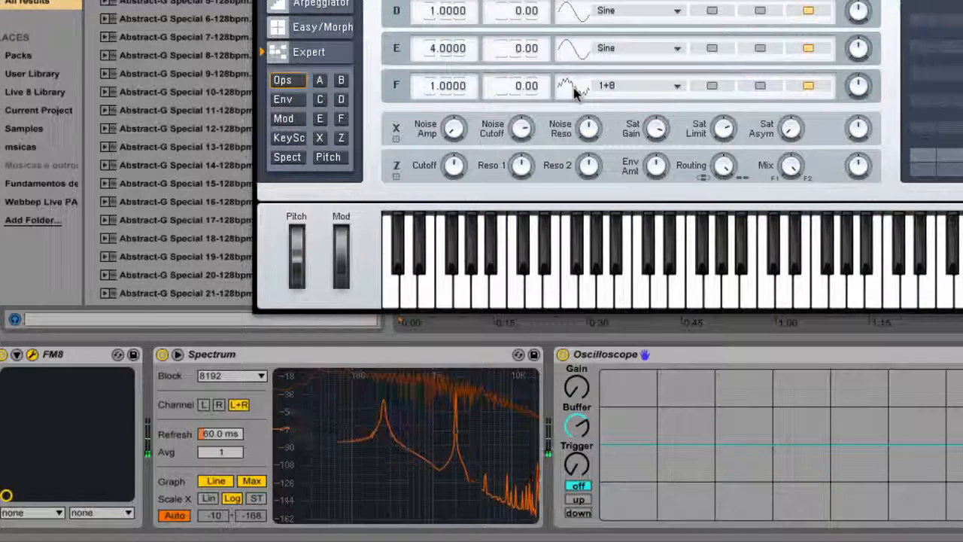
# Step operator F's waveform through the formant series from 2nd Formant, ending with 10th Formant selected.
pyautogui.moveTo(574, 87); pyautogui.dragTo(577, 87)
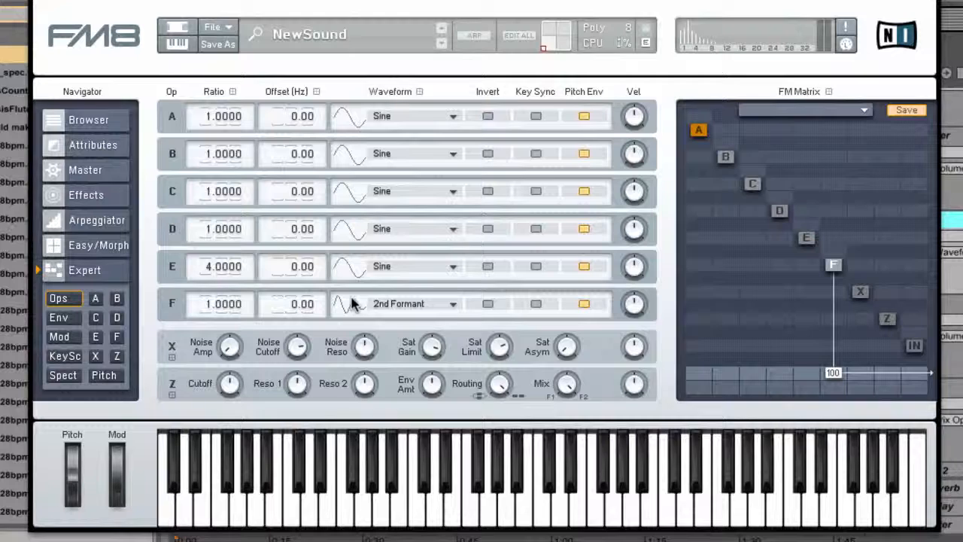
pyautogui.click(354, 303)
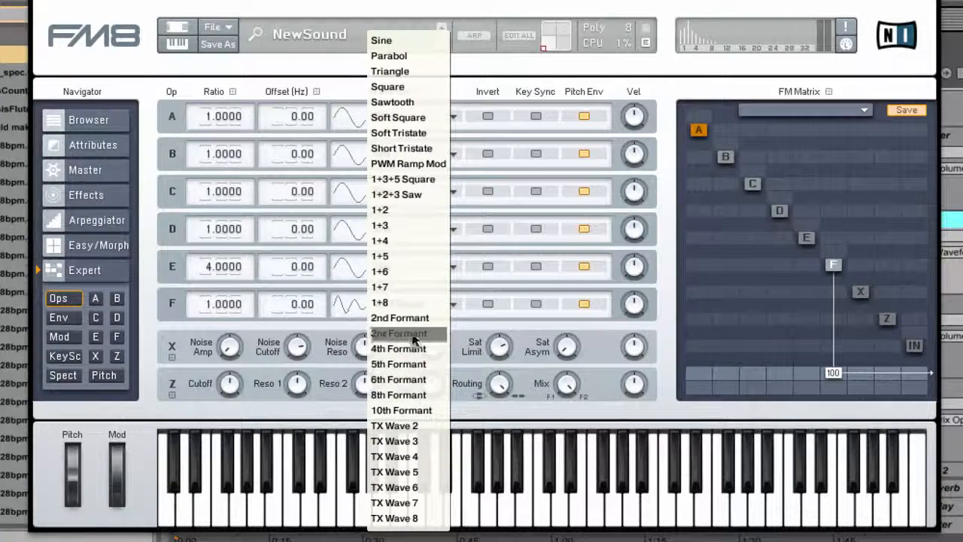
pyautogui.click(399, 318)
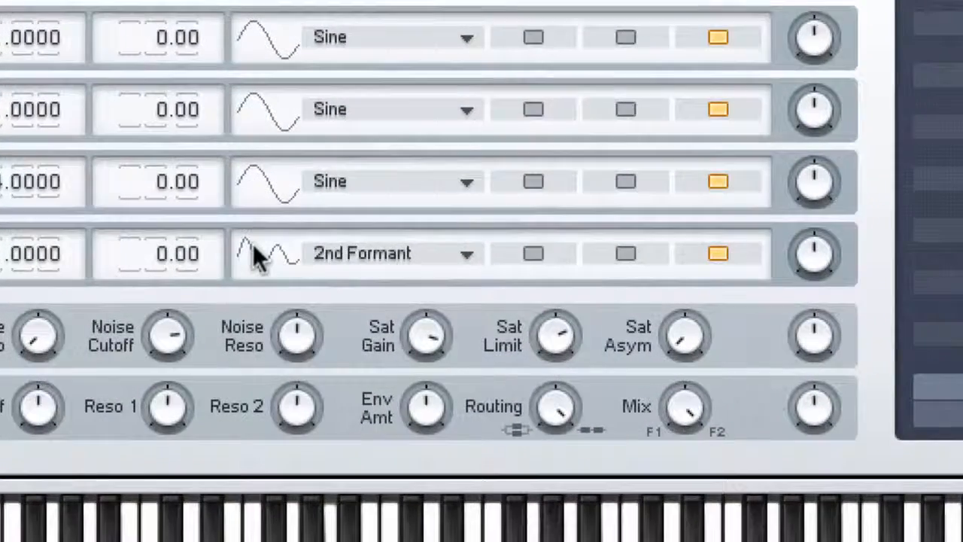
pyautogui.click(343, 297)
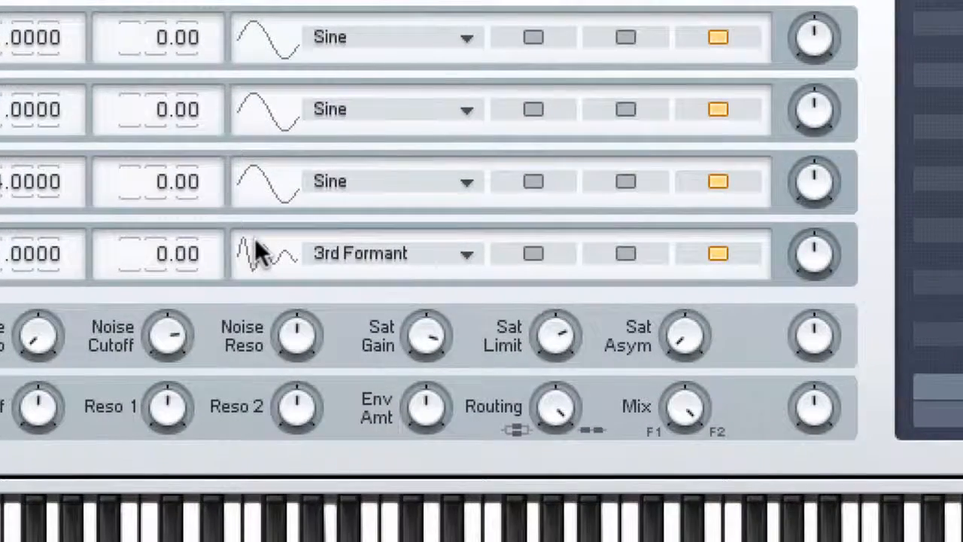
pyautogui.scroll(-5, 258, 242)
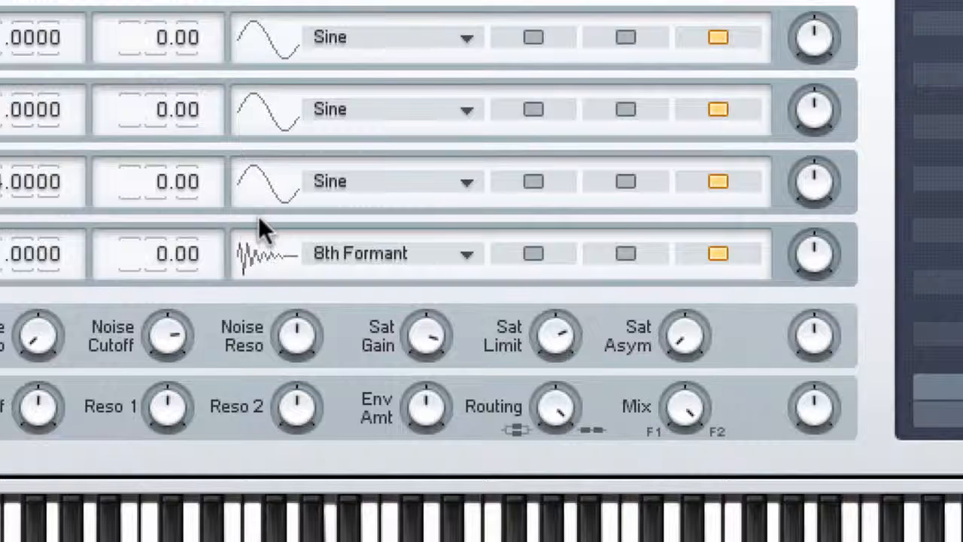
pyautogui.scroll(-6, 258, 215)
pyautogui.scroll(4, 260, 204)
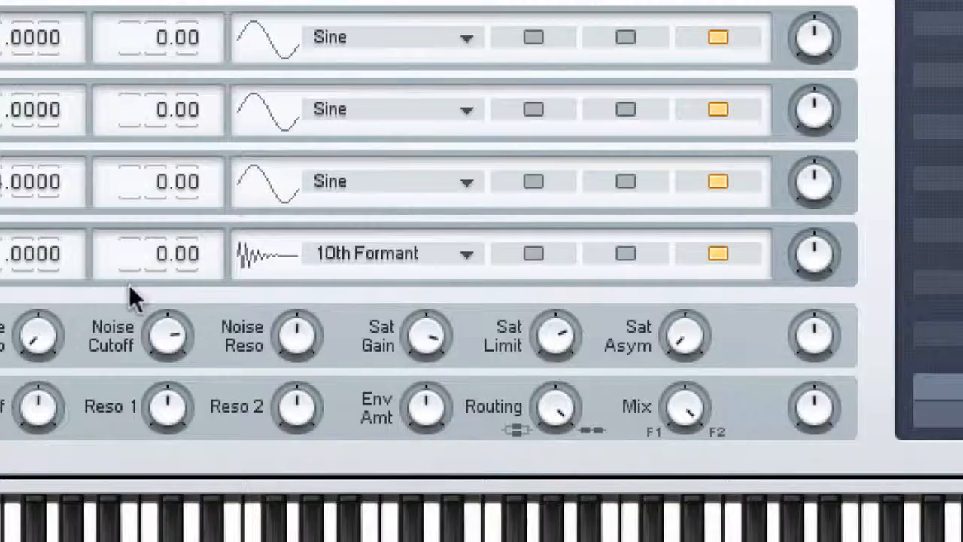
# Set operator F's waveform to TX Wave 2 and advance it through TX Wave 3 to TX Wave 4.
pyautogui.click(325, 256)
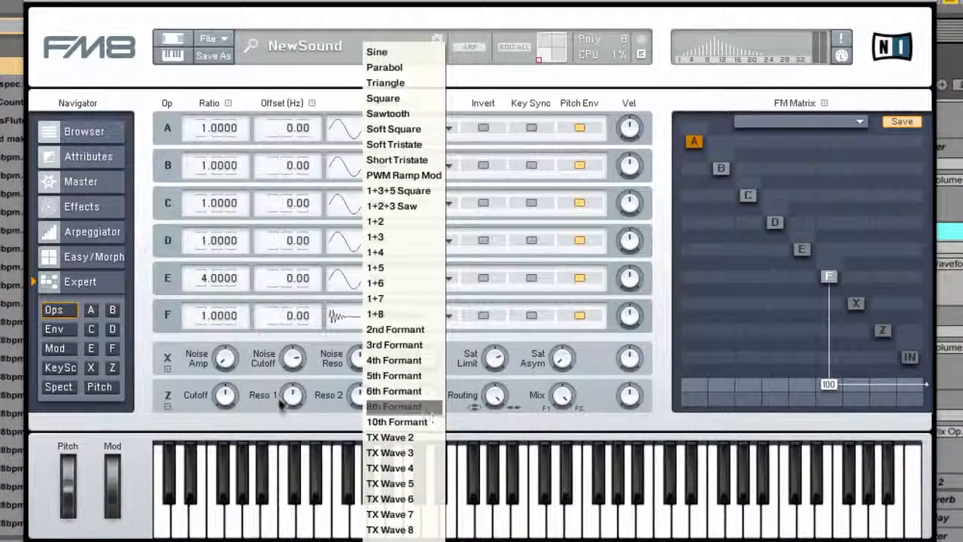
pyautogui.click(434, 437)
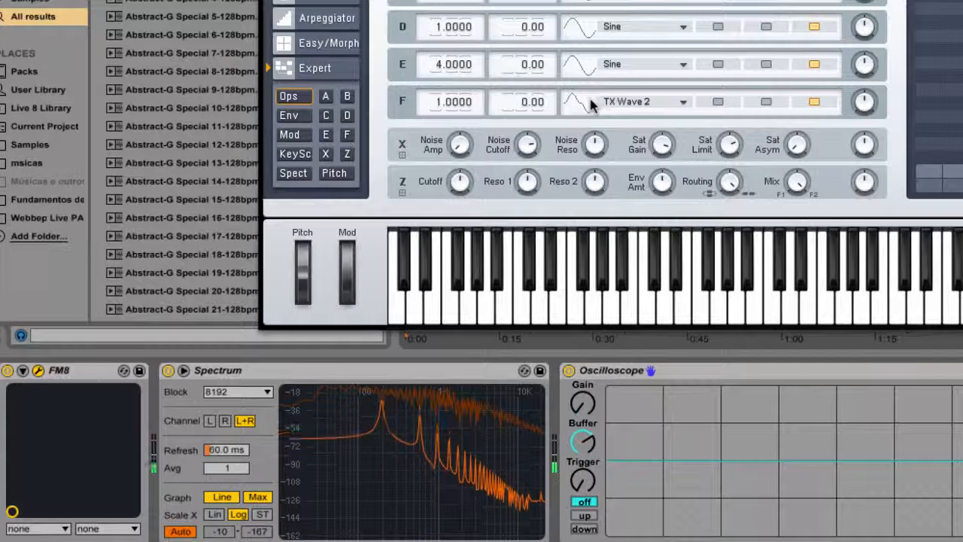
pyautogui.moveTo(591, 98); pyautogui.dragTo(590, 94)
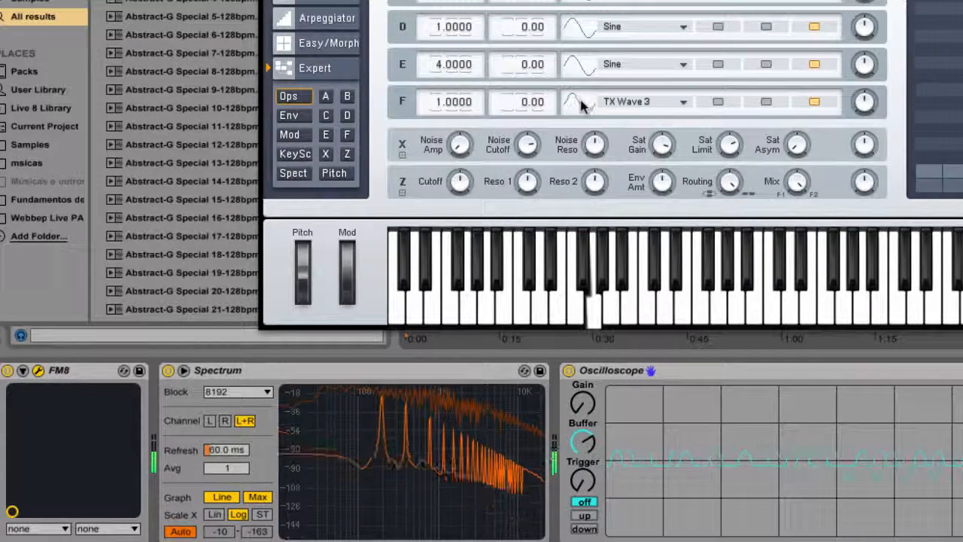
pyautogui.moveTo(584, 104); pyautogui.dragTo(577, 101)
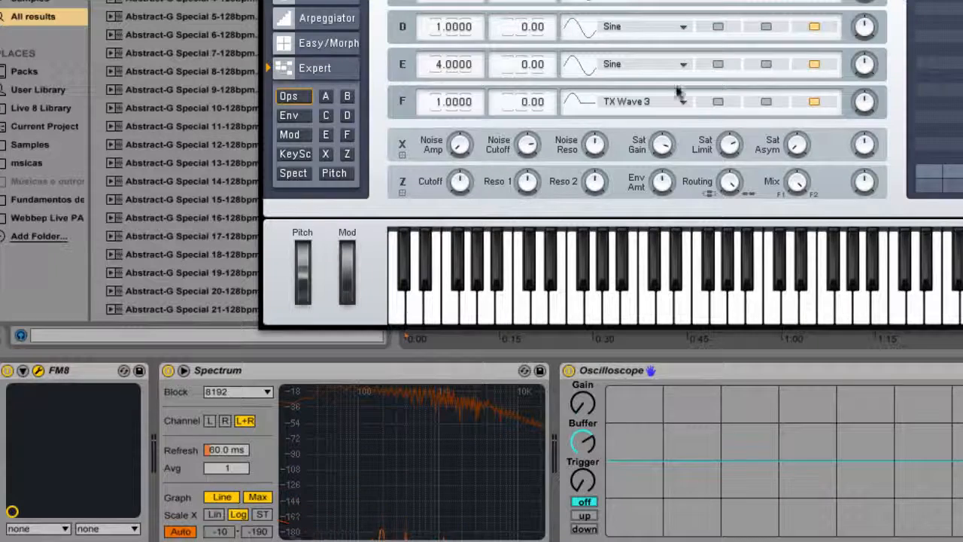
pyautogui.click(580, 98)
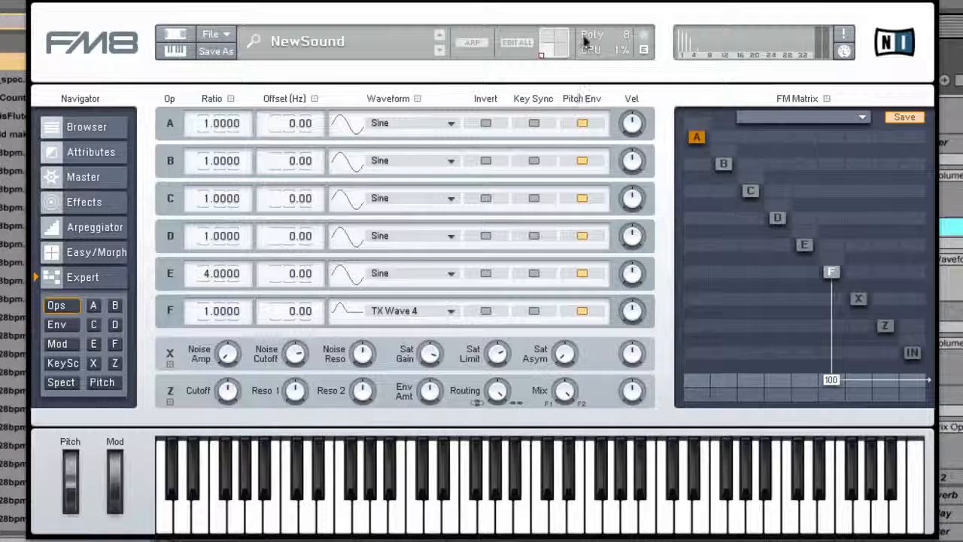
# Compare TX Wave 5 with TX Wave 3 on operator F, and advance through TX Wave 7 to TX Wave 8.
pyautogui.click(337, 303)
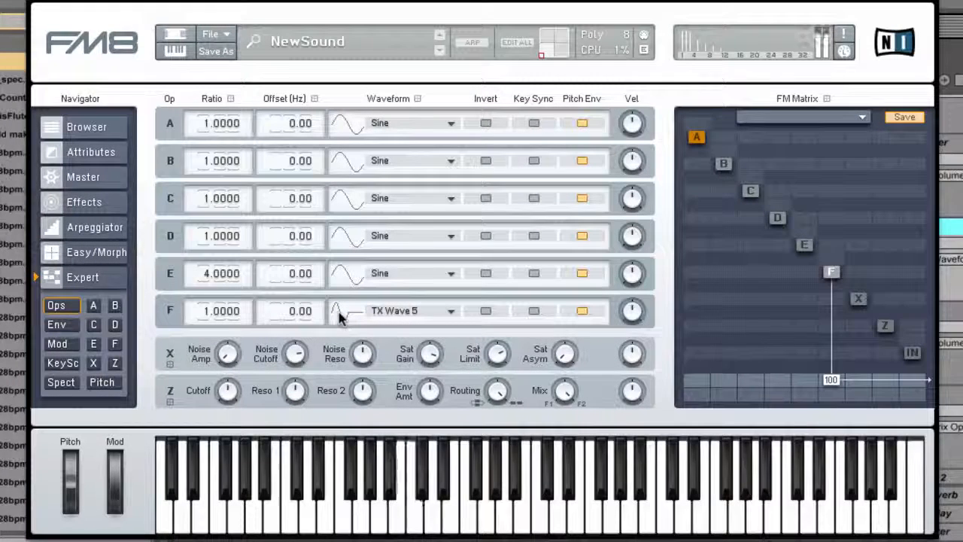
pyautogui.moveTo(338, 312); pyautogui.dragTo(340, 317)
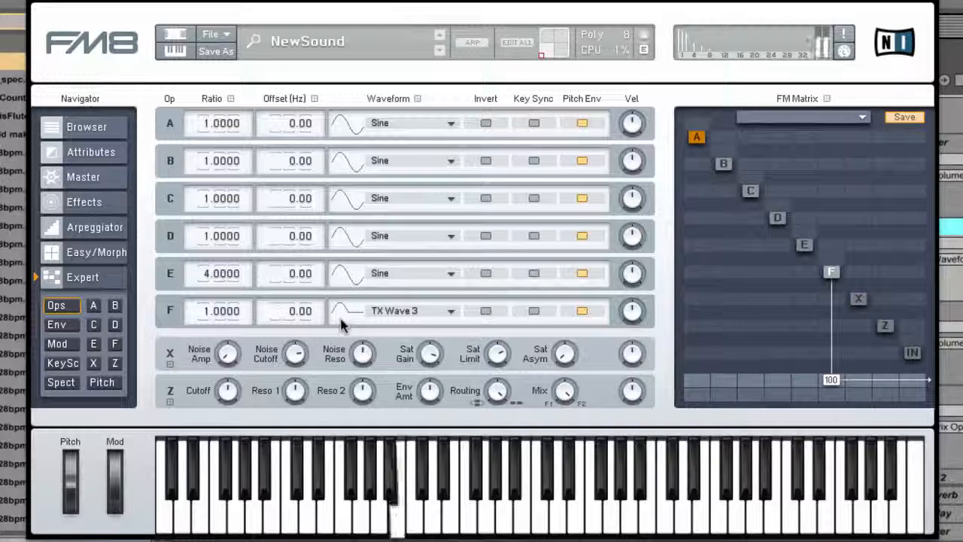
pyautogui.moveTo(341, 319); pyautogui.dragTo(341, 303)
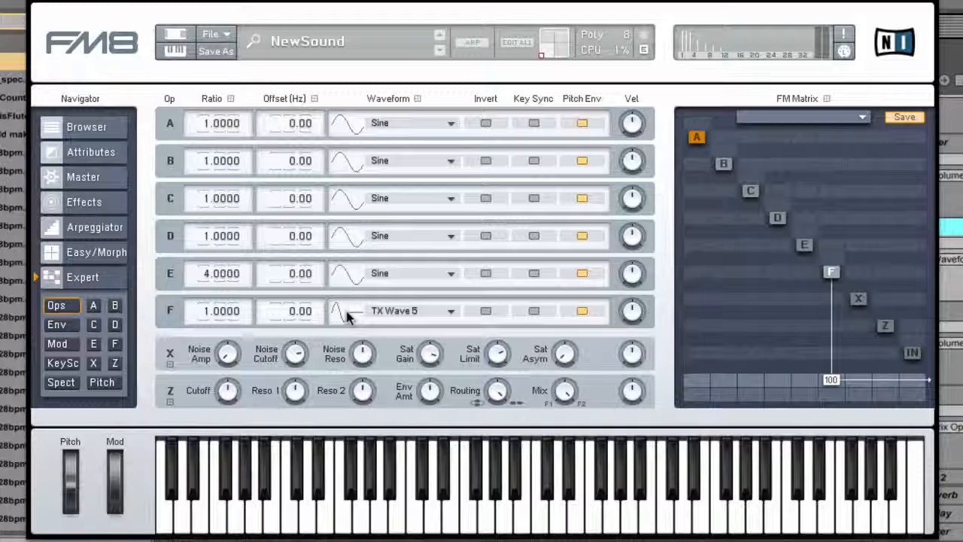
pyautogui.moveTo(346, 311); pyautogui.dragTo(344, 304)
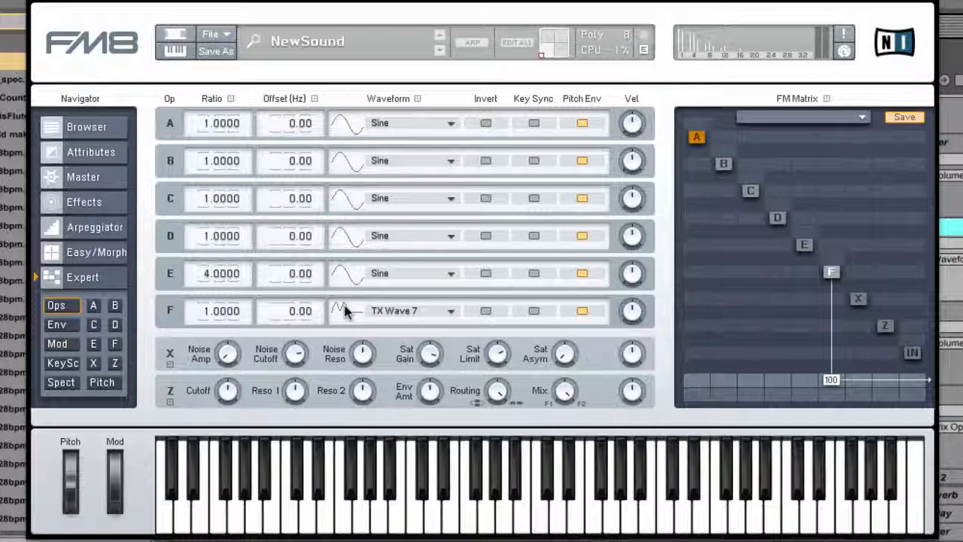
pyautogui.moveTo(345, 311); pyautogui.dragTo(345, 308)
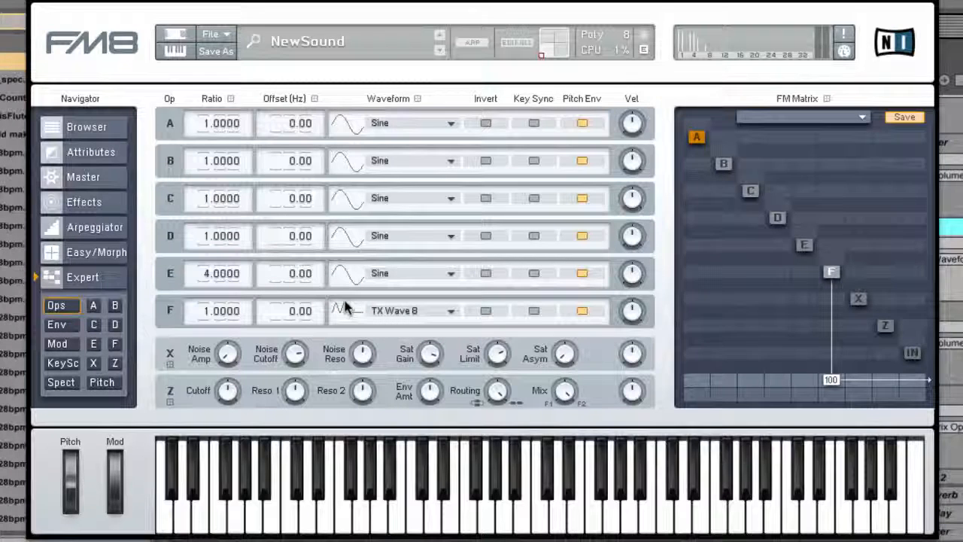